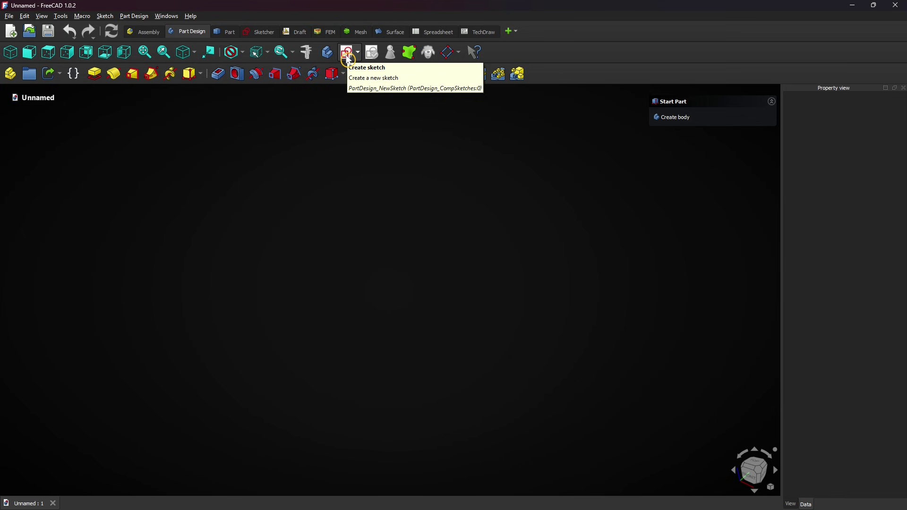
Sketch a 40 mm diameter circle centred on the origin of the XZ plane and close the sketch
click(348, 58)
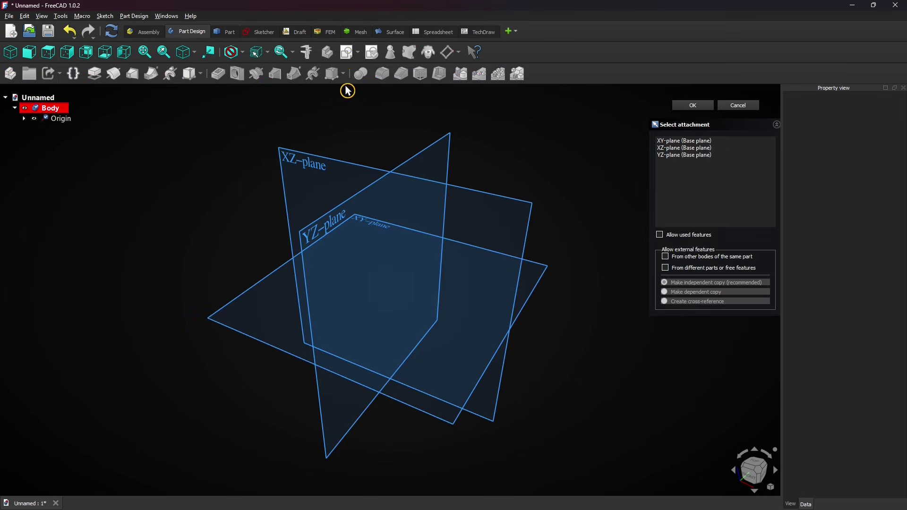
click(332, 165)
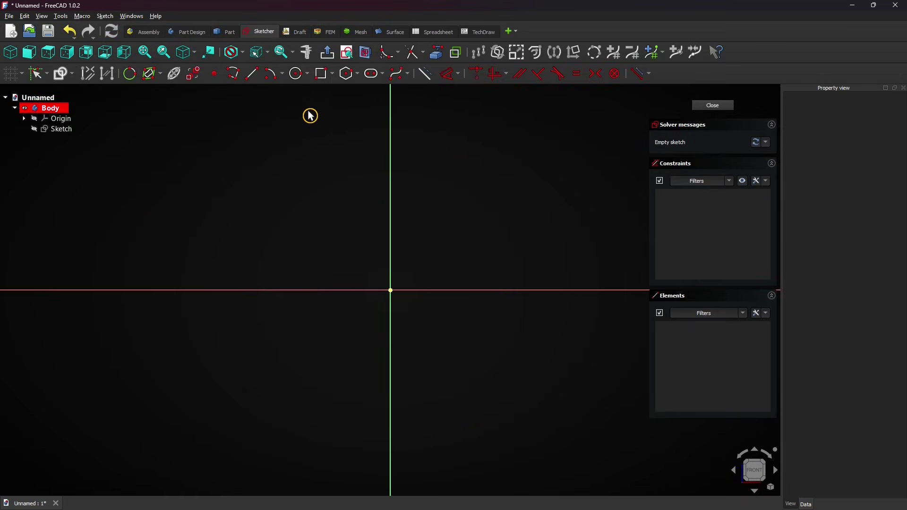
click(298, 78)
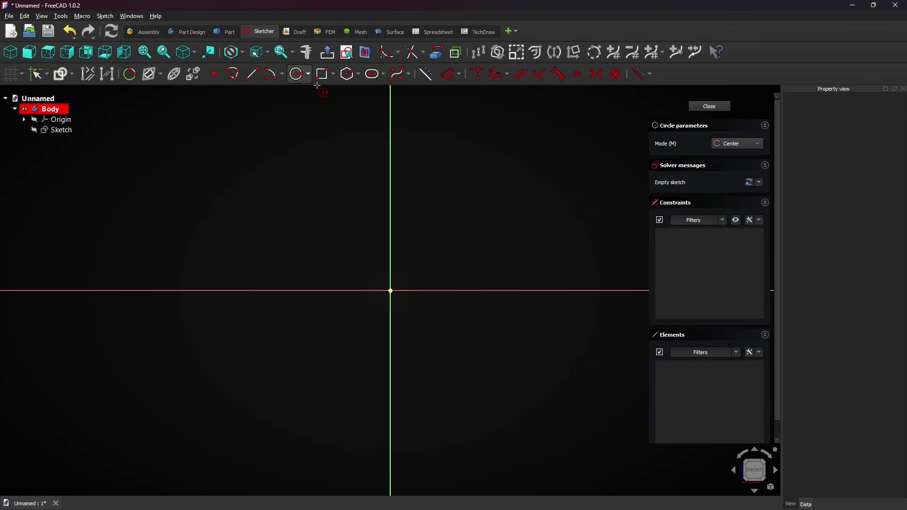
click(390, 290)
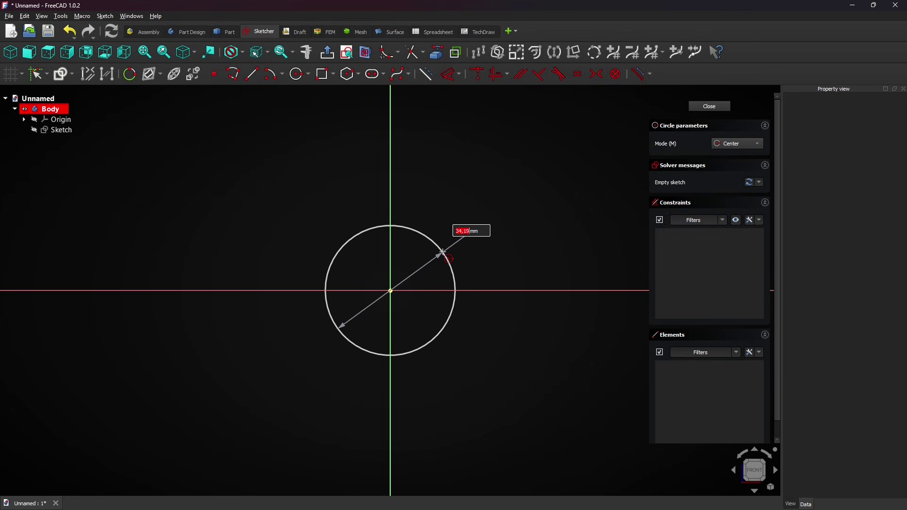
key(Return)
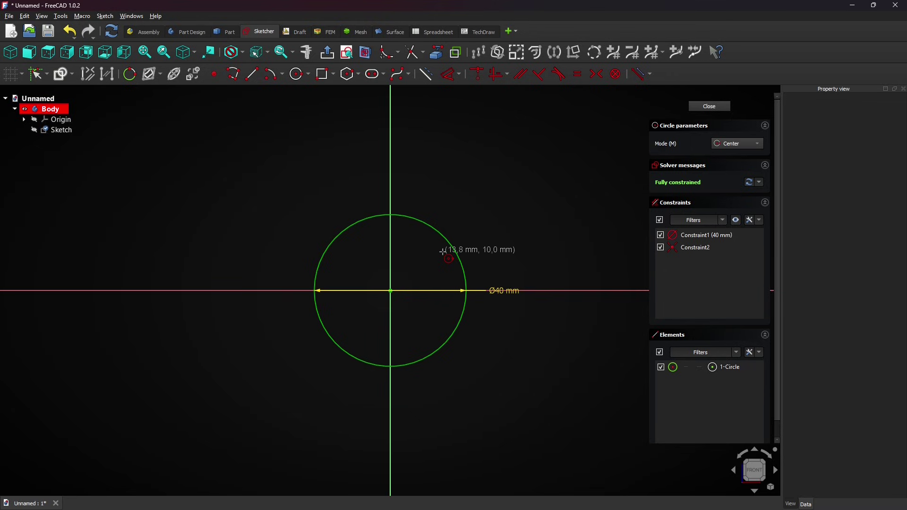
click(710, 108)
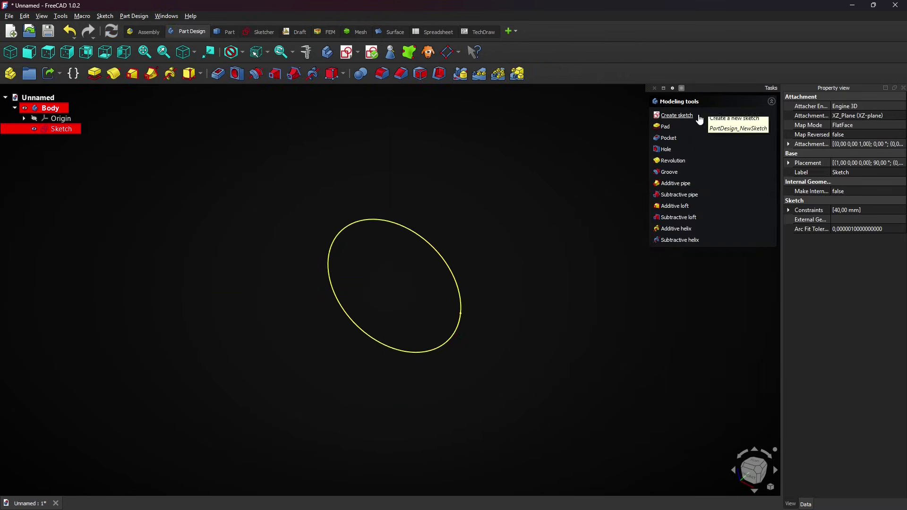
Pad the circle sketch 50 mm, symmetric to its plane
click(666, 127)
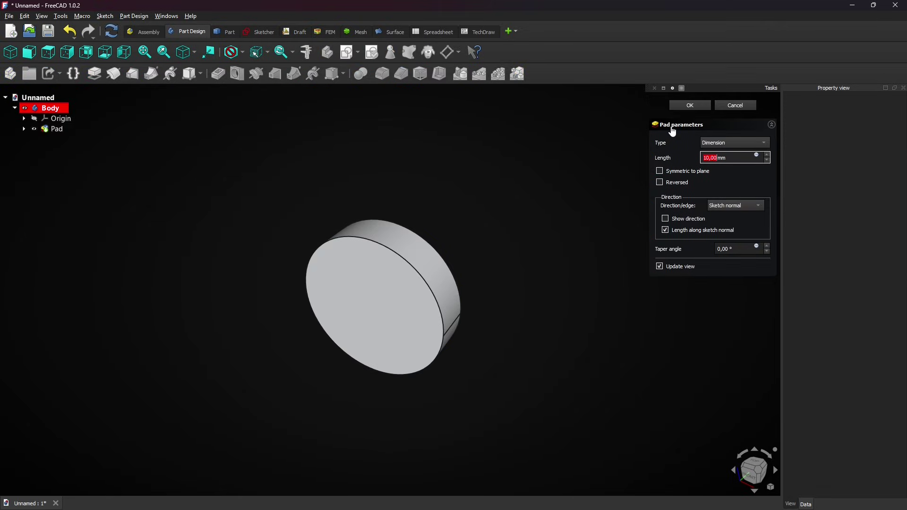
click(660, 173)
click(734, 159)
click(685, 162)
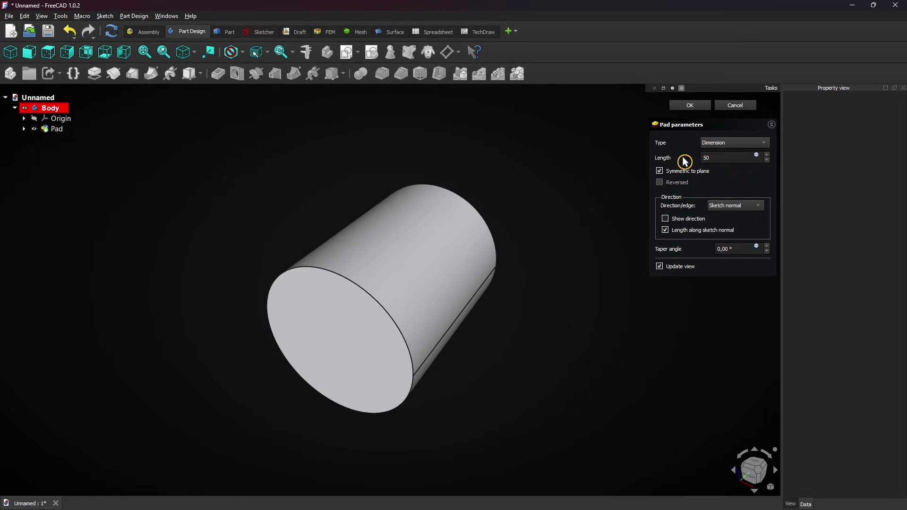
click(690, 105)
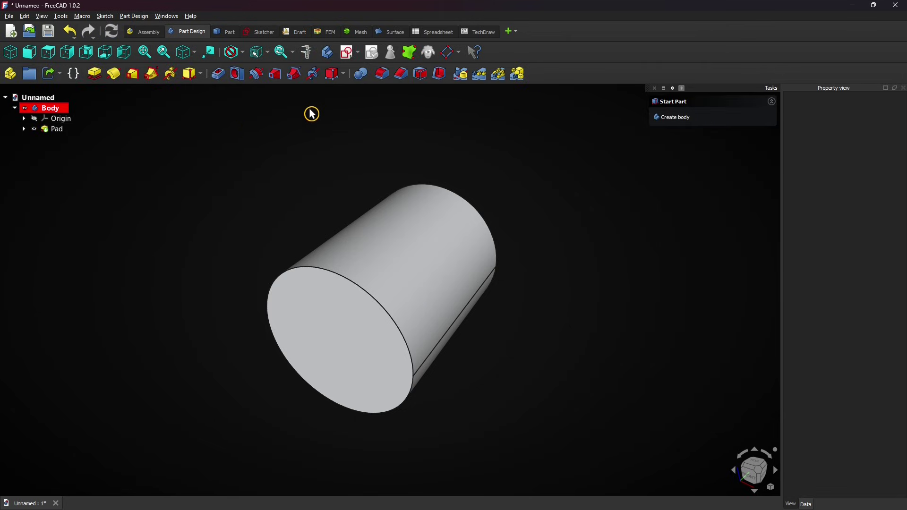
Start a sketch on the YZ plane and project the cylinder's two end edges as external geometry
click(349, 53)
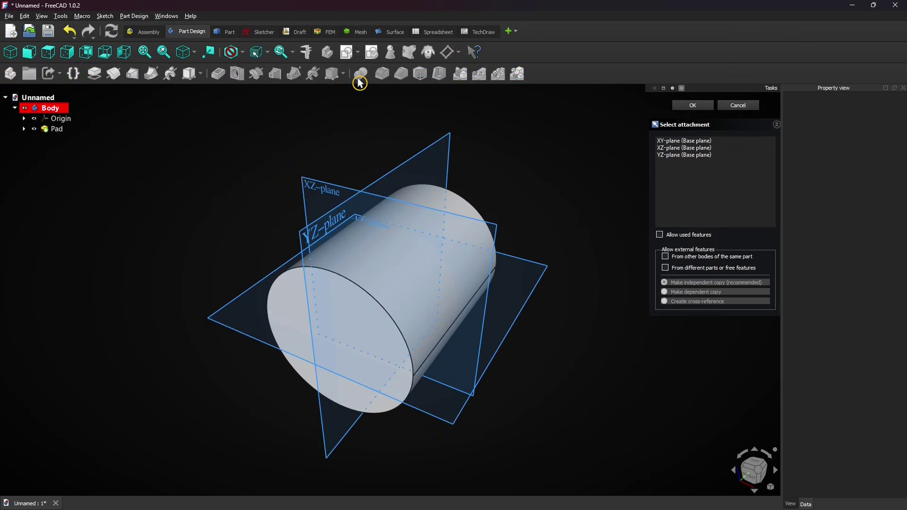
click(410, 165)
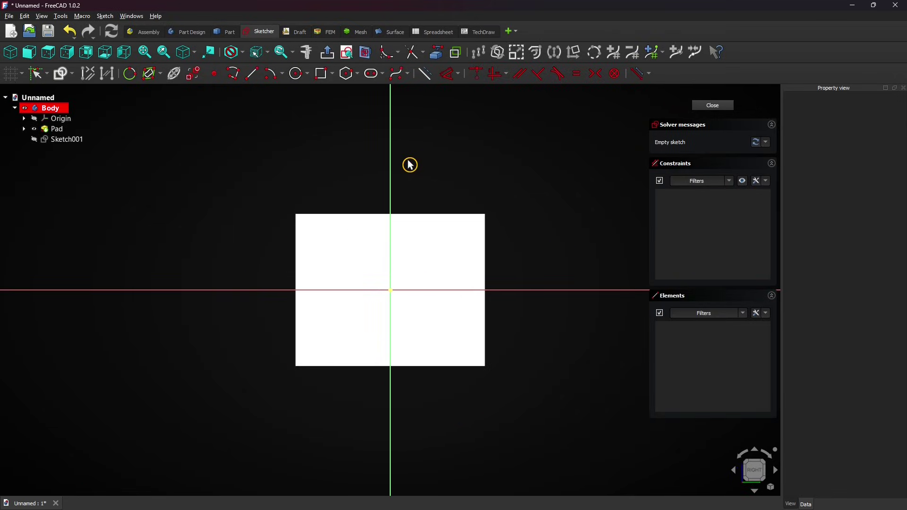
click(437, 57)
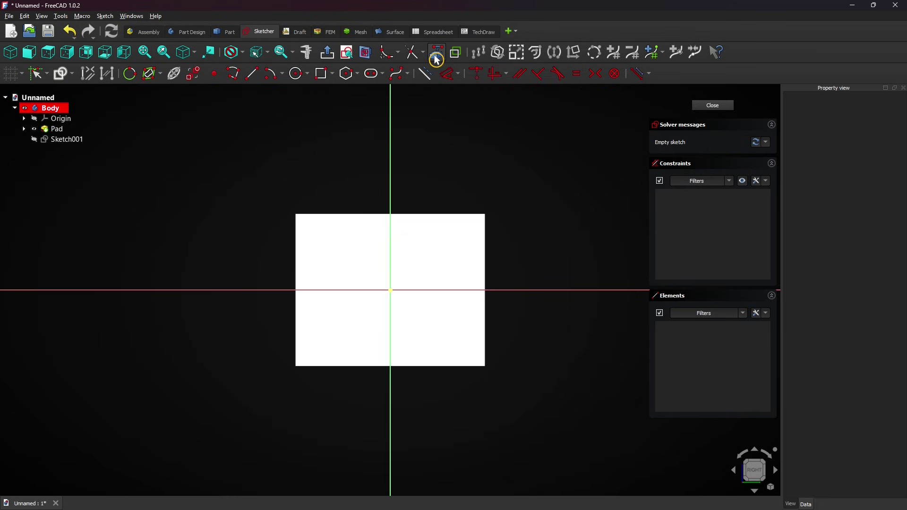
click(326, 217)
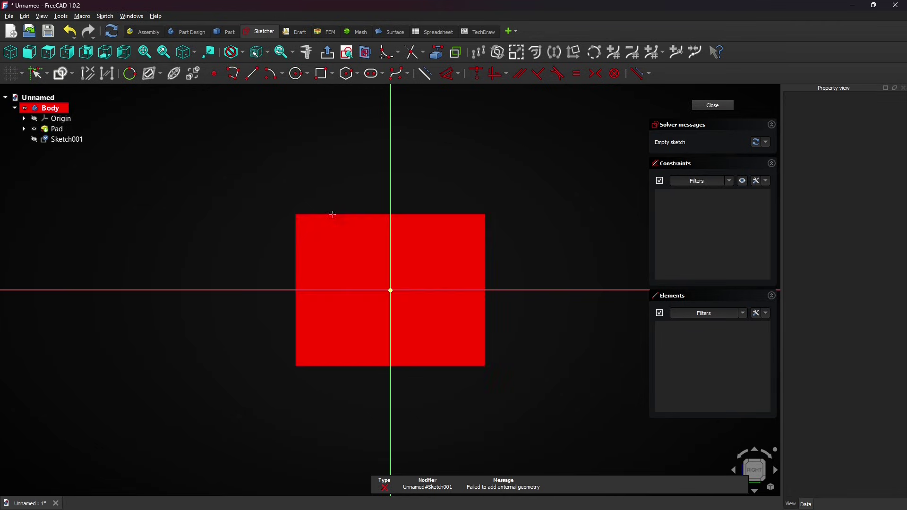
click(295, 231)
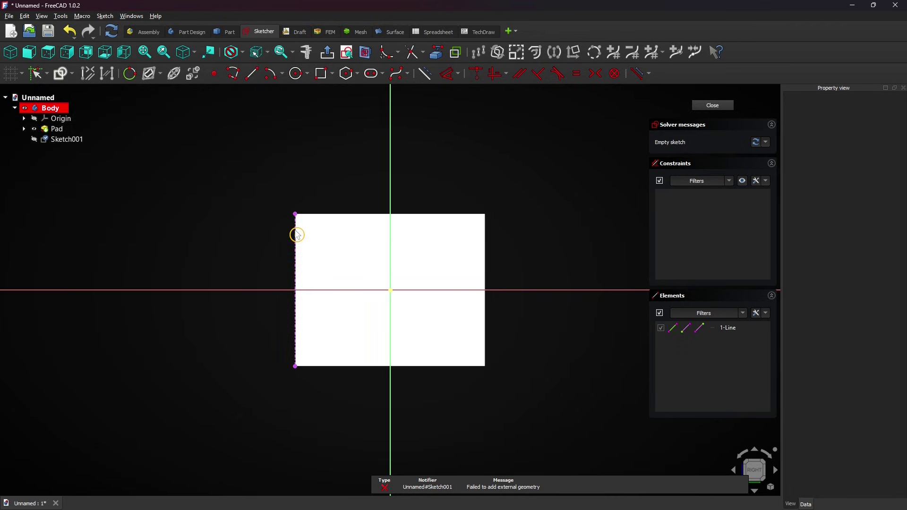
click(487, 239)
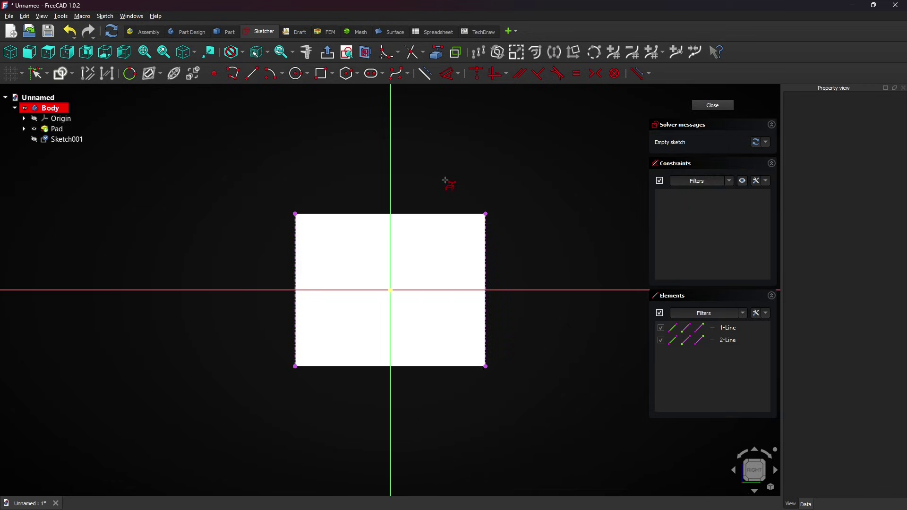
Draw a closed right triangle at each end of the cylinder, running from the upper corner to the lower edge
click(235, 76)
click(295, 214)
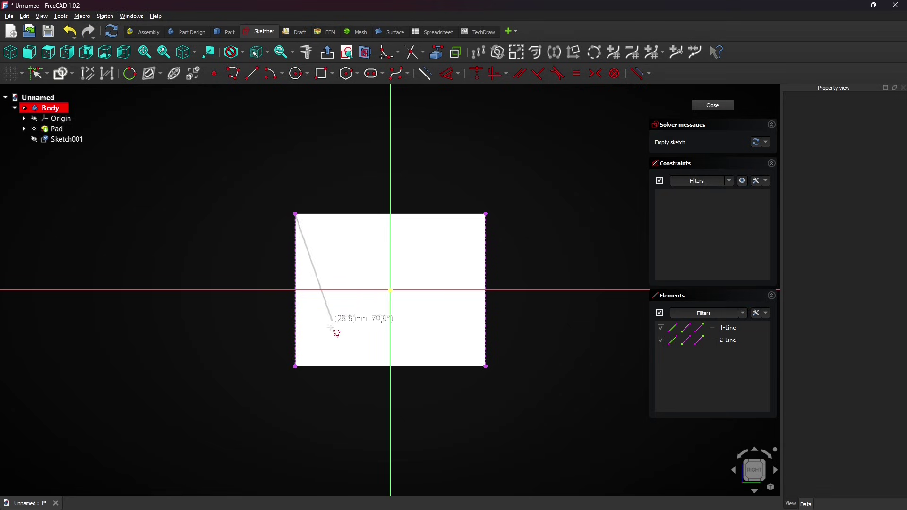
click(324, 367)
click(295, 367)
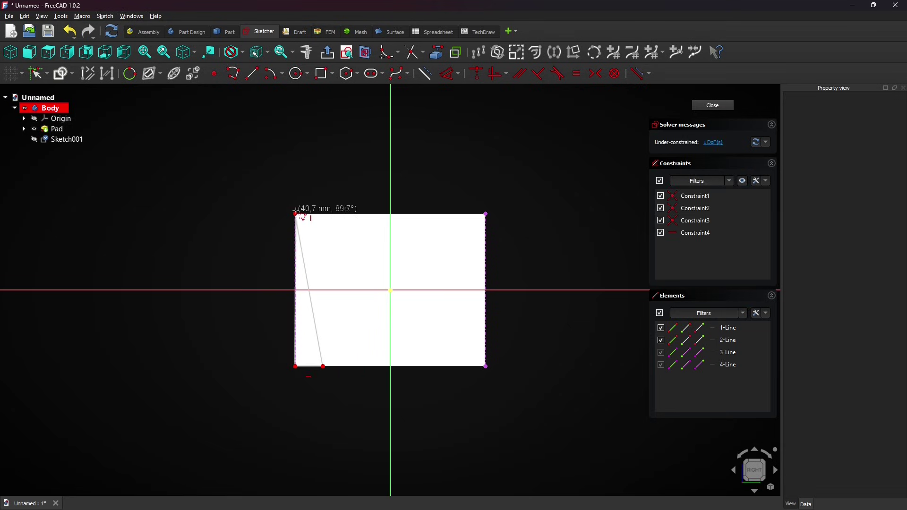
click(295, 214)
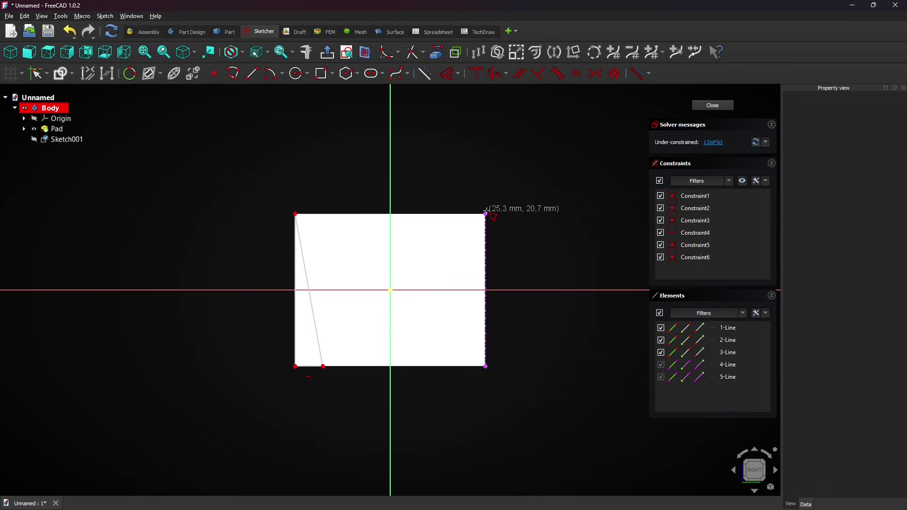
click(485, 214)
click(486, 367)
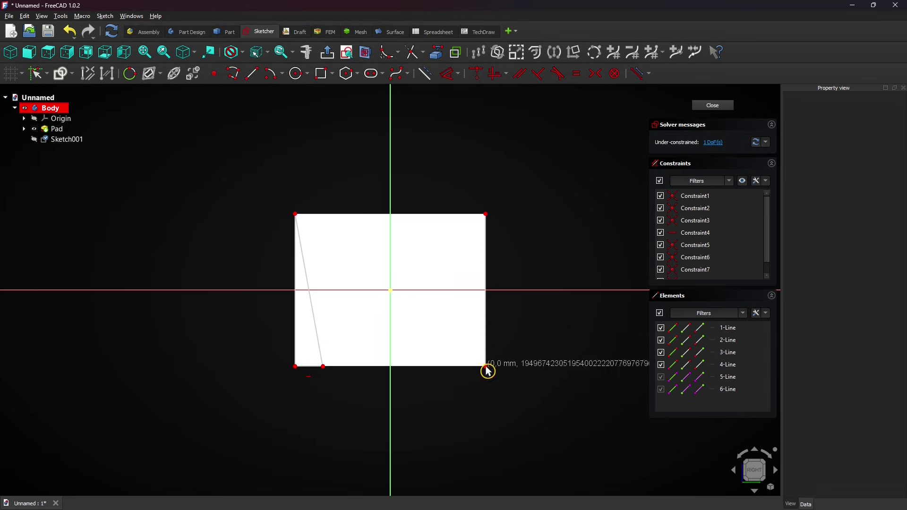
click(458, 367)
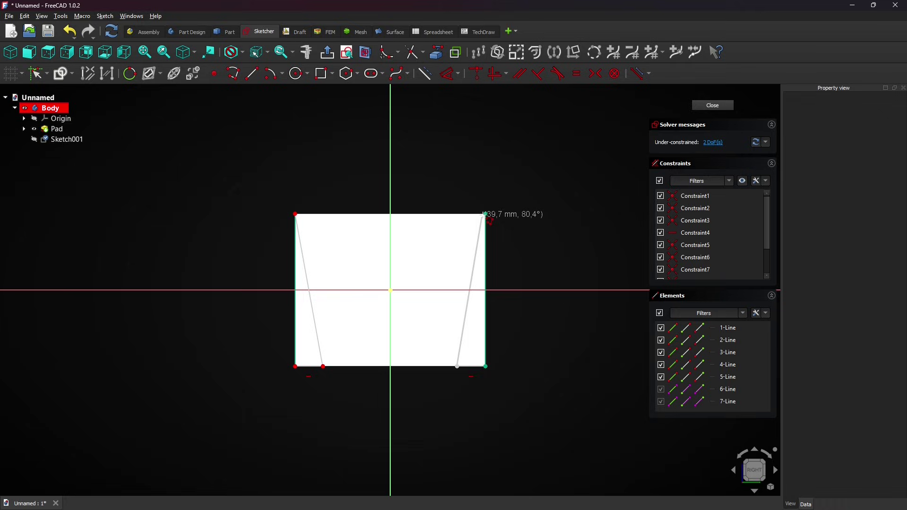
click(486, 214)
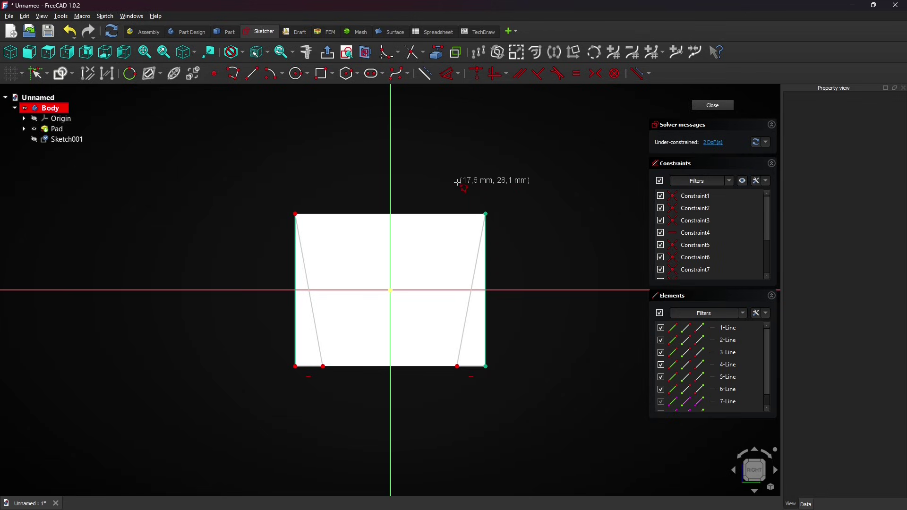
key(Escape)
Shift the right triangle's inner lower corner inward and make the horizontal base lines of both triangles equal
mouse_move(457, 367)
mouse_down()
mouse_move(417, 367)
mouse_move(433, 367)
mouse_up()
click(449, 368)
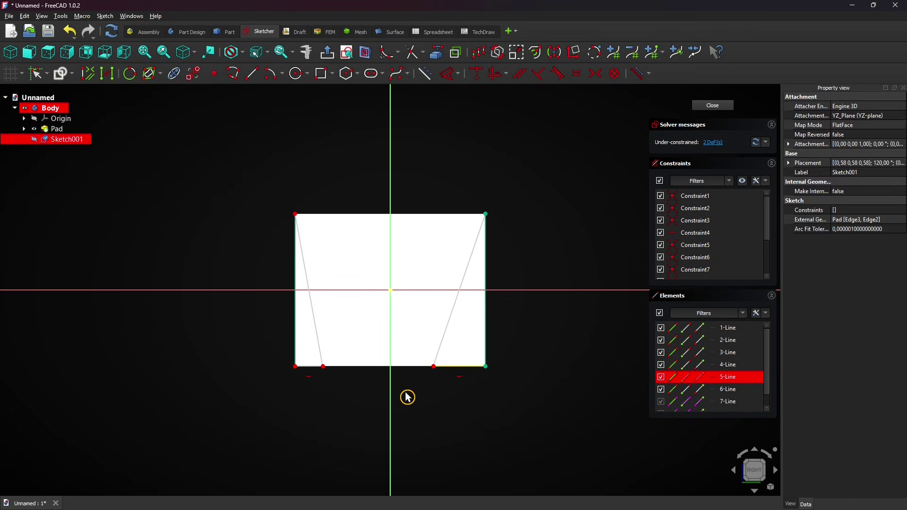
click(315, 369)
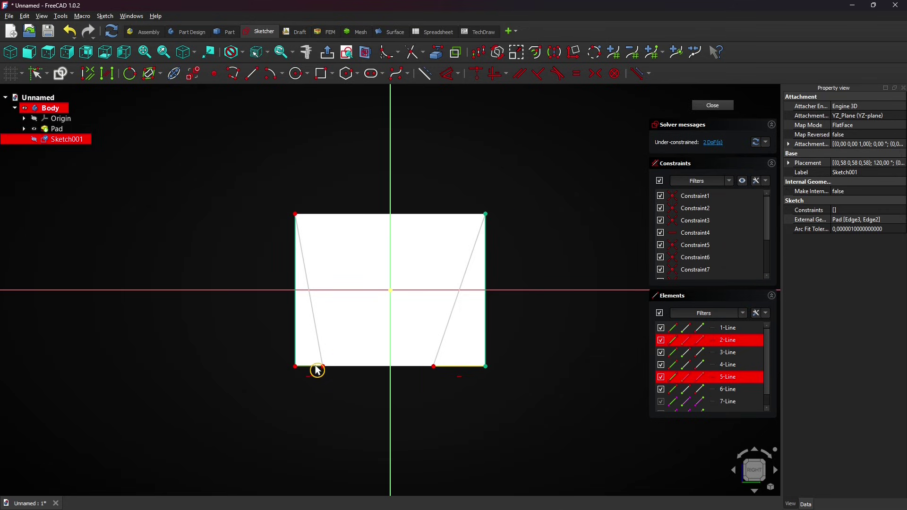
click(577, 74)
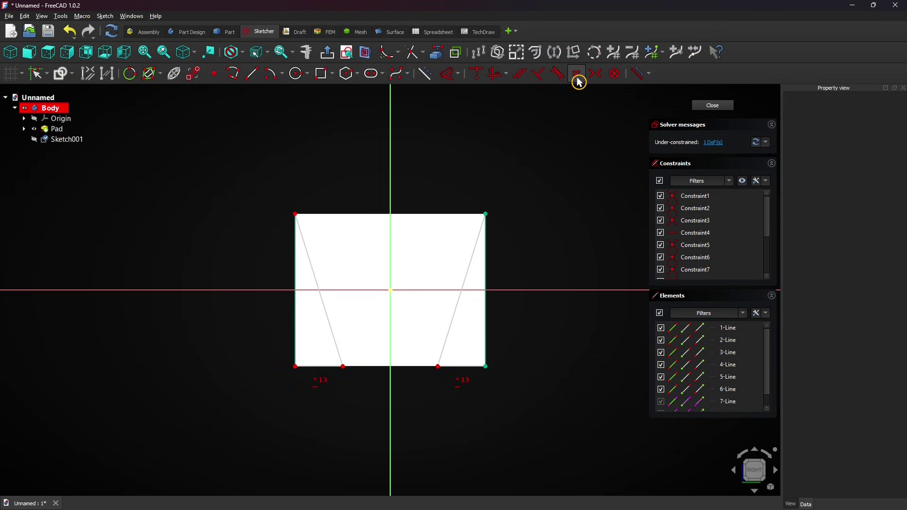
Constrain the angle between the right triangle's sloped line and vertical line to 22.5° and close the sketch
click(452, 78)
click(452, 322)
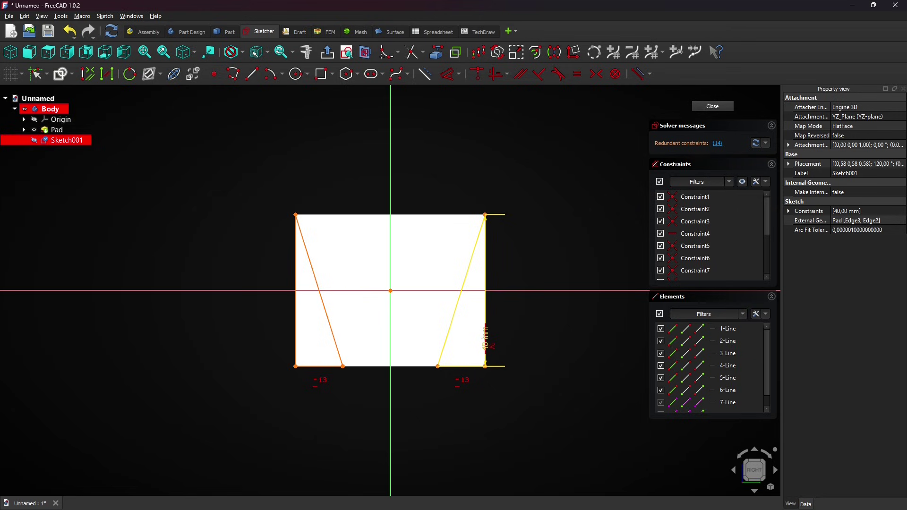
click(465, 366)
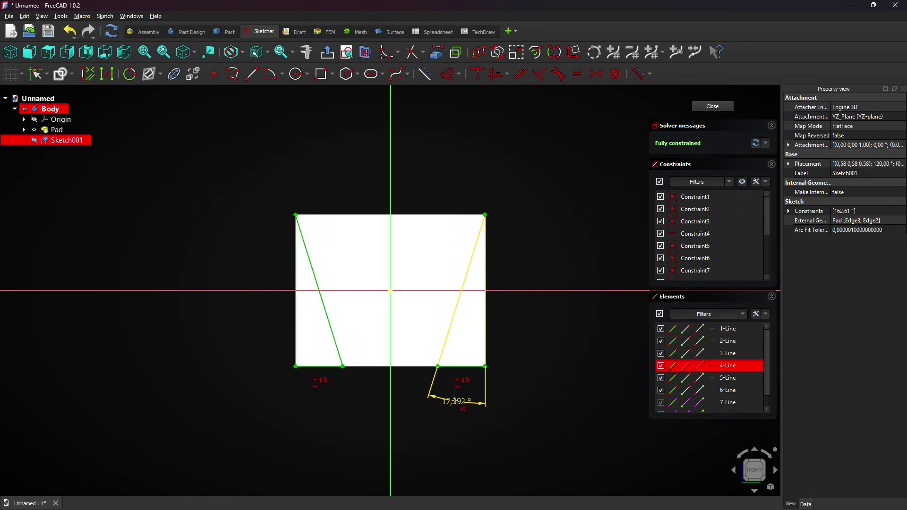
click(454, 401)
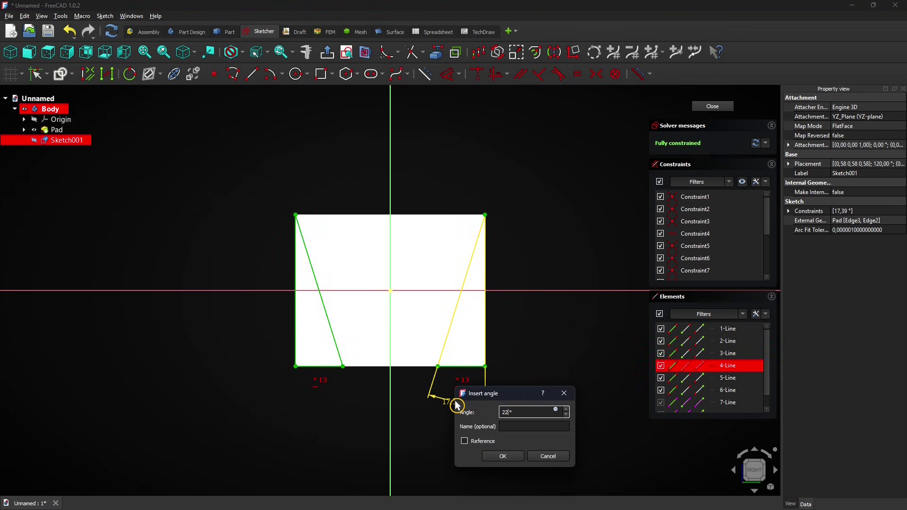
key(Return)
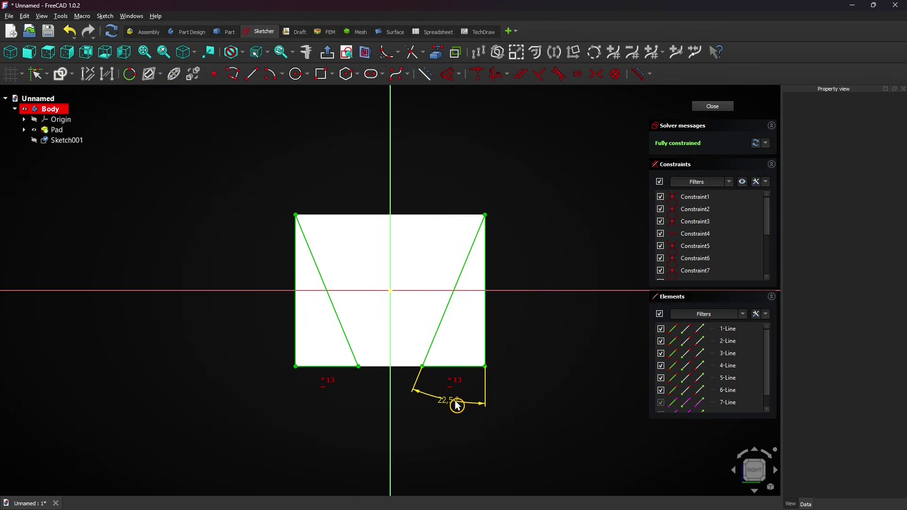
click(702, 112)
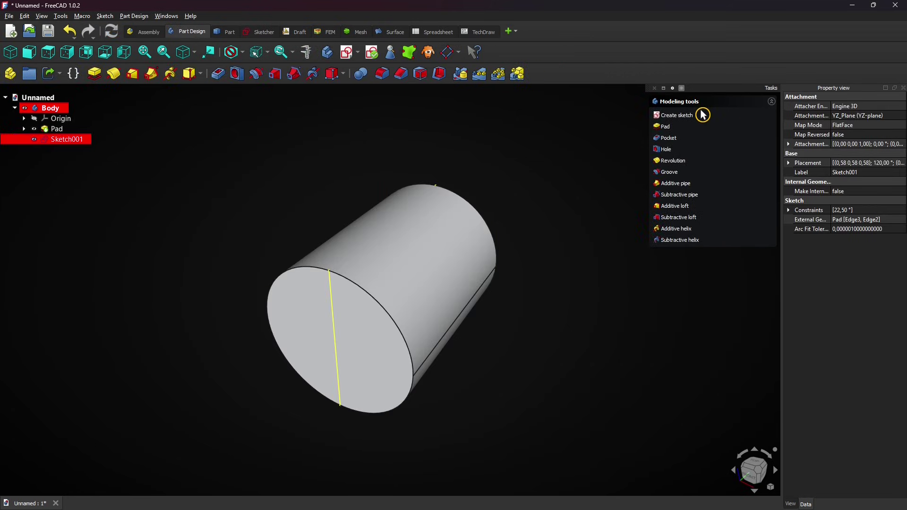
Pocket the two triangles through all, symmetric to the sketch plane, to cut both cylinder ends at an angle
click(674, 138)
click(735, 142)
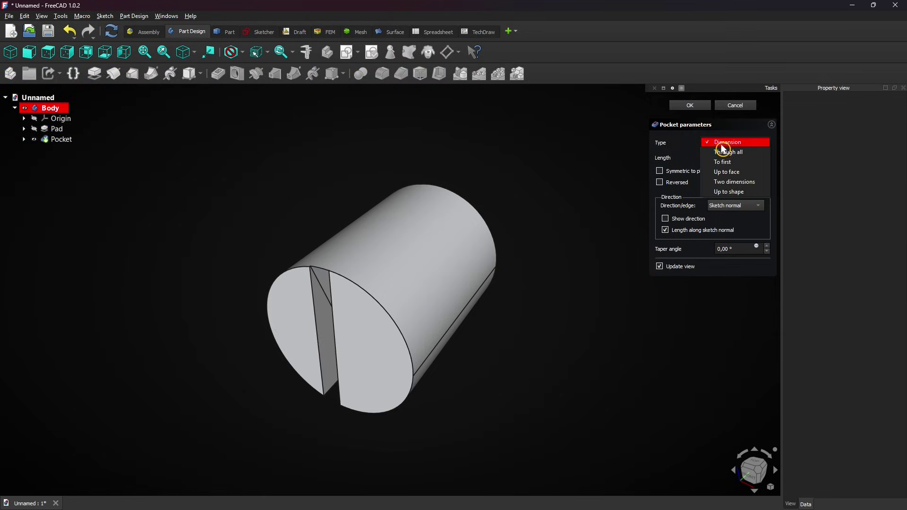
click(732, 153)
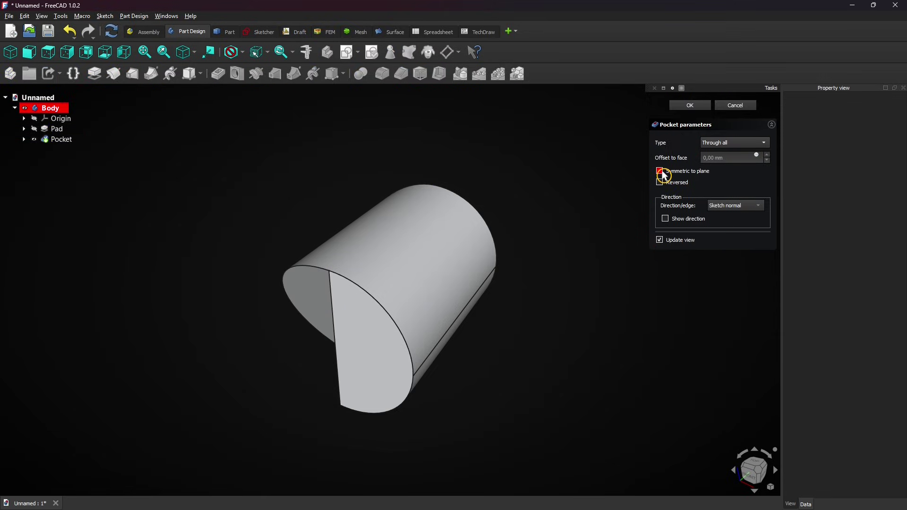
click(663, 176)
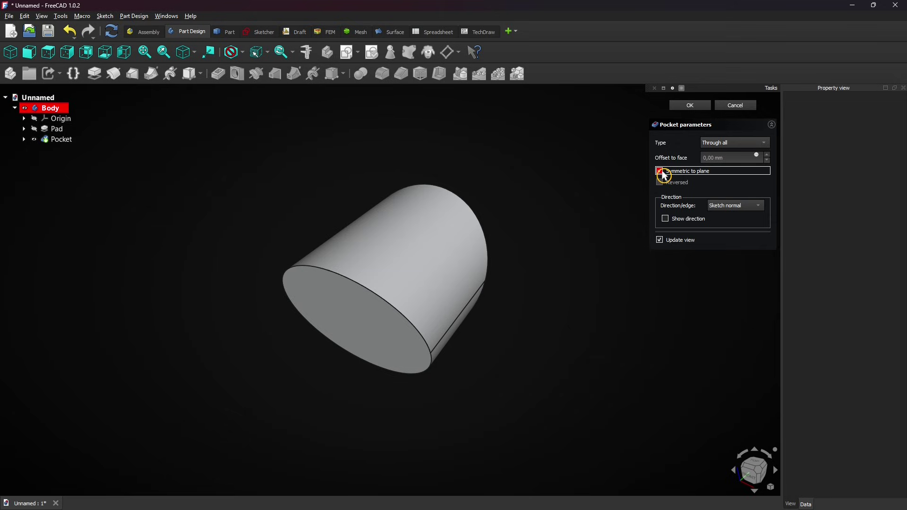
click(695, 107)
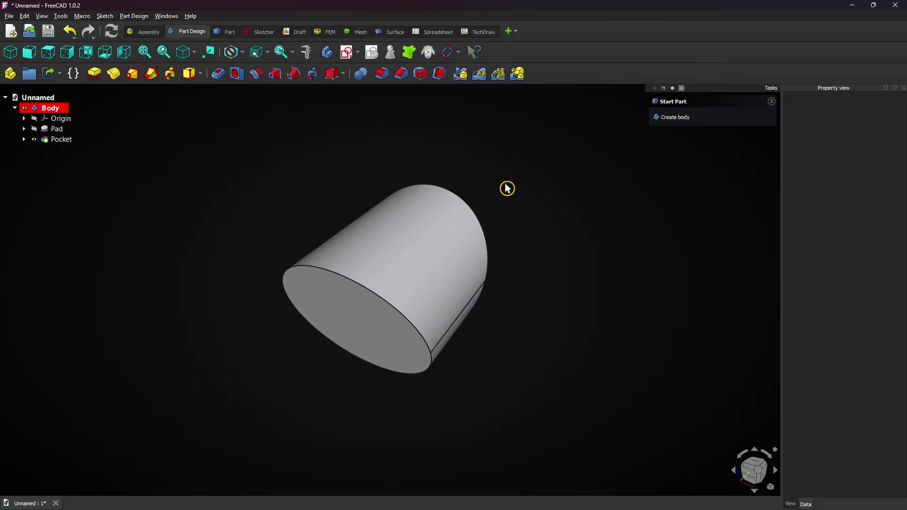
Try to hollow the cut cylinder with a 1 mm inward Thickness opened at both slanted end faces, using the Intersection join type
click(365, 326)
middle_drag(637, 357, 398, 330)
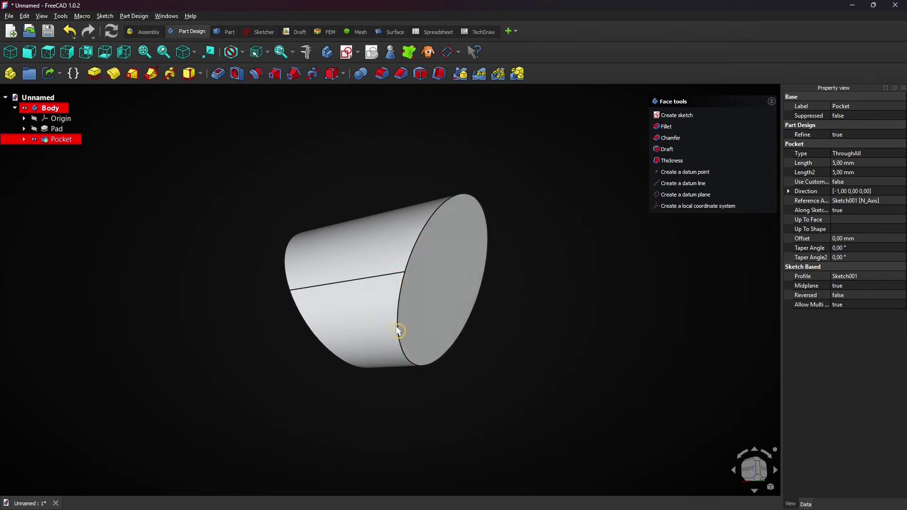
ctrl+click(448, 284)
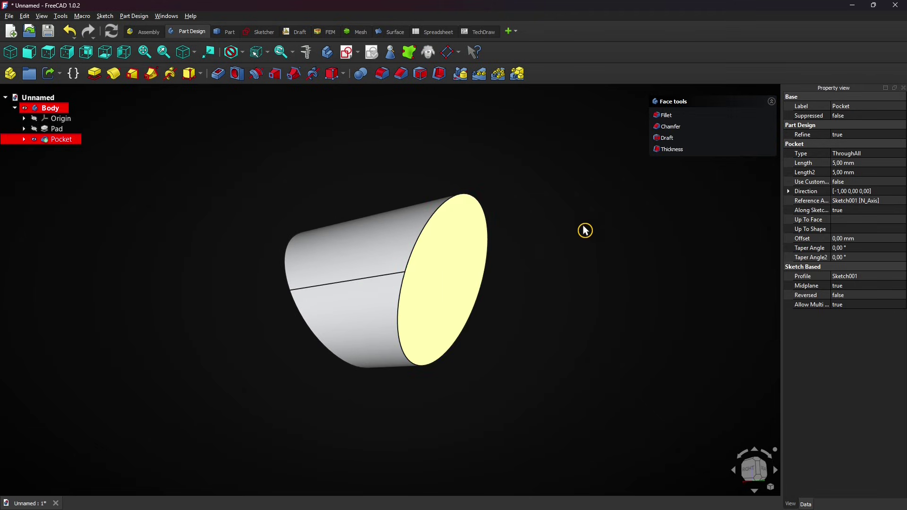
click(671, 151)
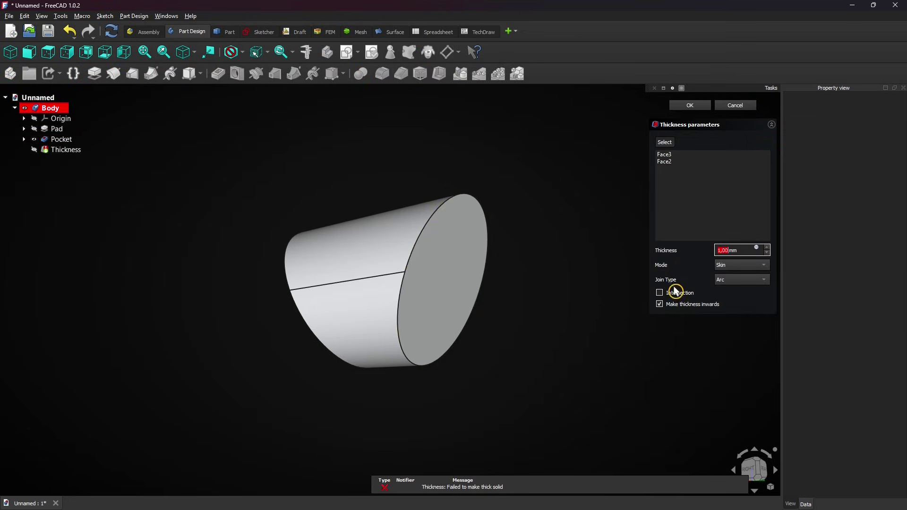
click(690, 106)
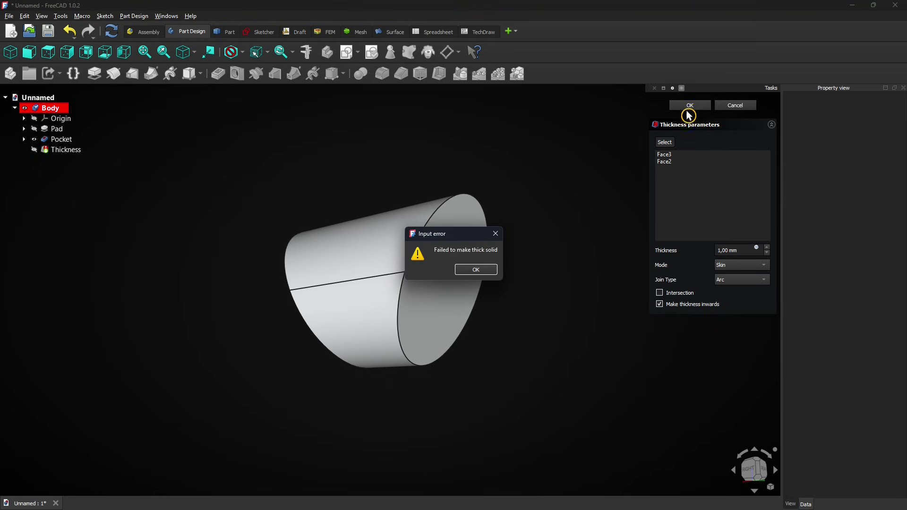
click(476, 270)
click(741, 280)
click(732, 289)
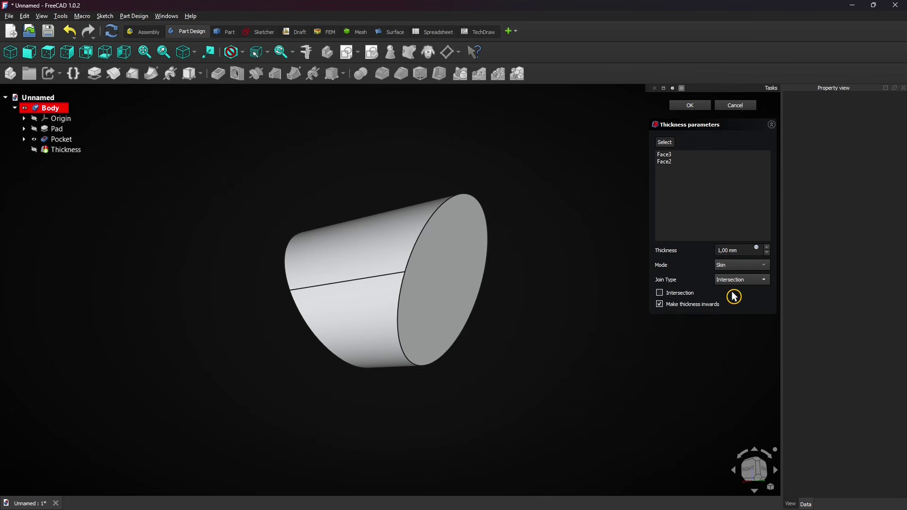
click(692, 106)
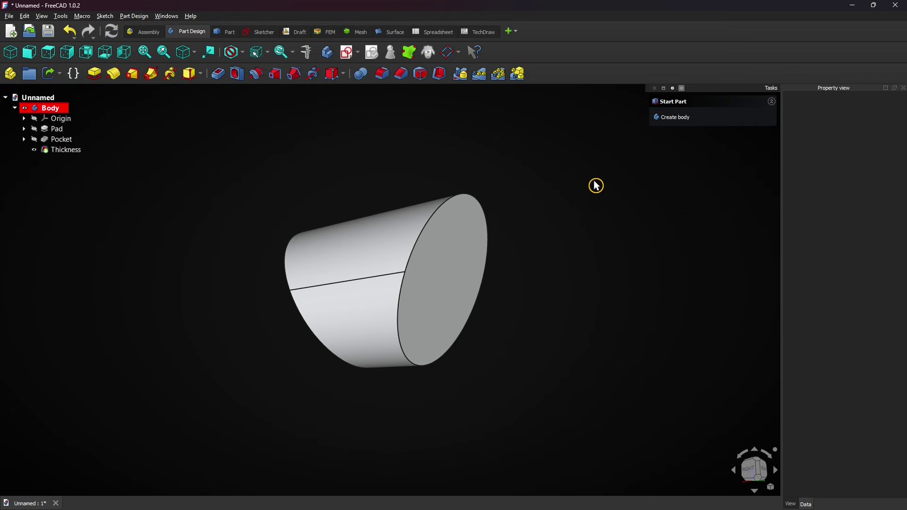
Try the Pipe mode on the Thickness feature, and delete the feature from the body
click(64, 151)
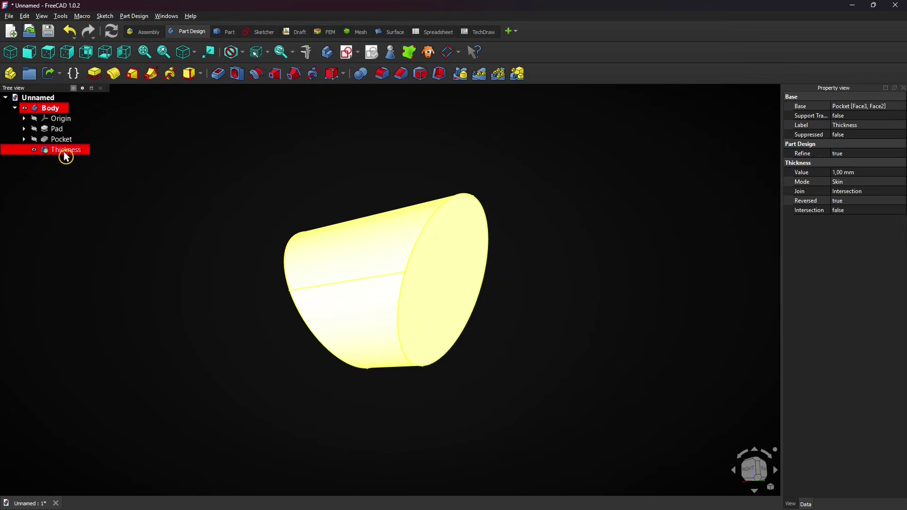
click(94, 205)
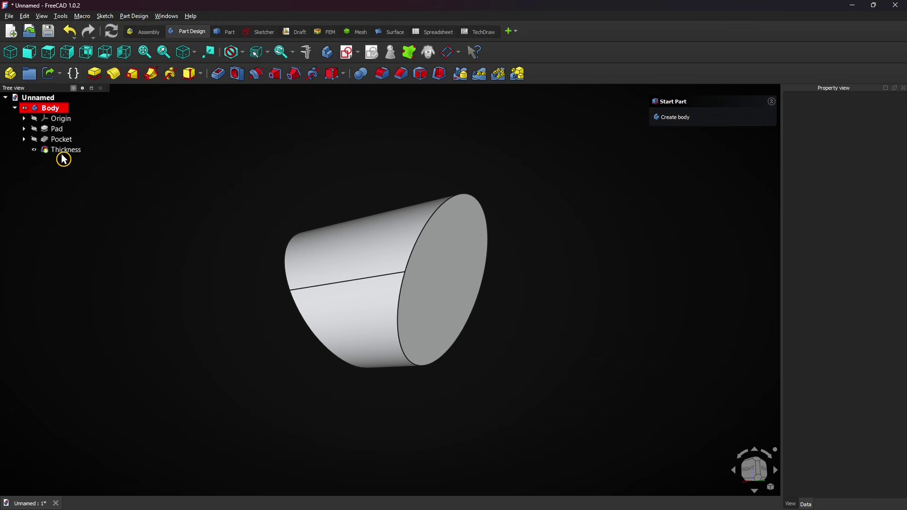
double_click(46, 149)
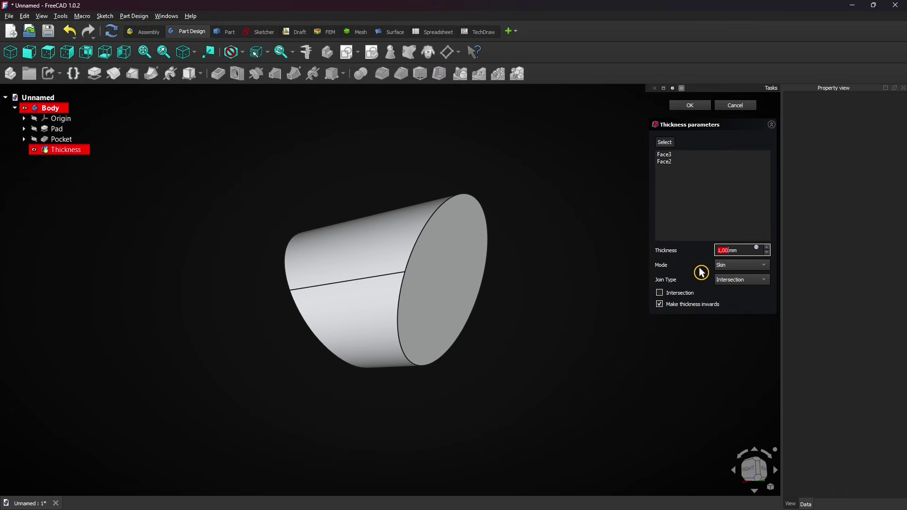
click(738, 265)
click(739, 277)
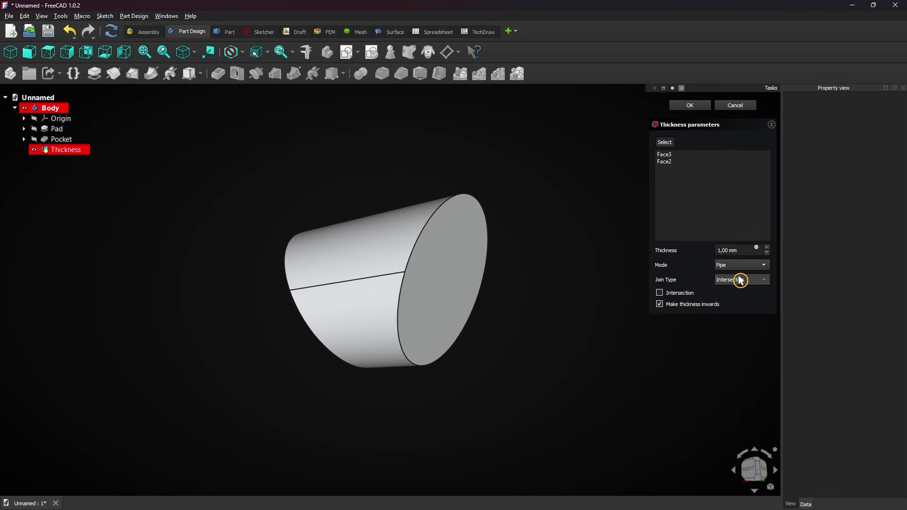
click(690, 105)
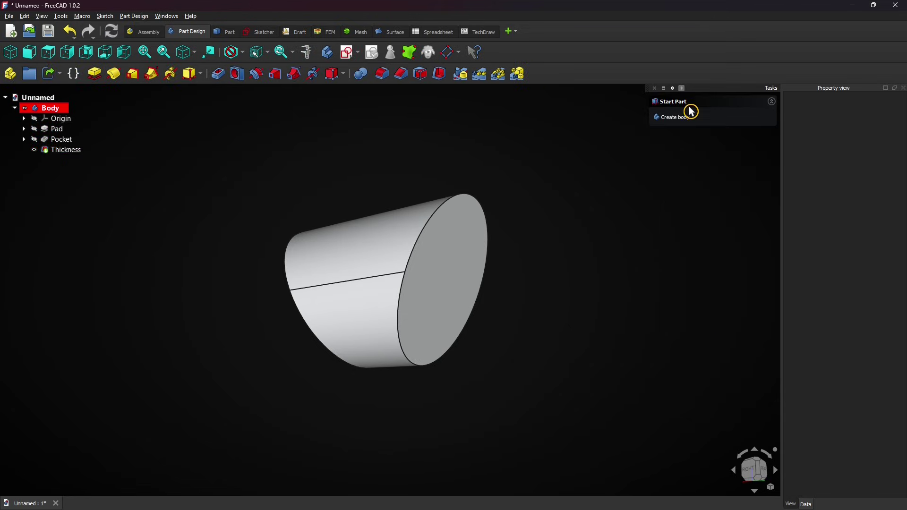
click(62, 155)
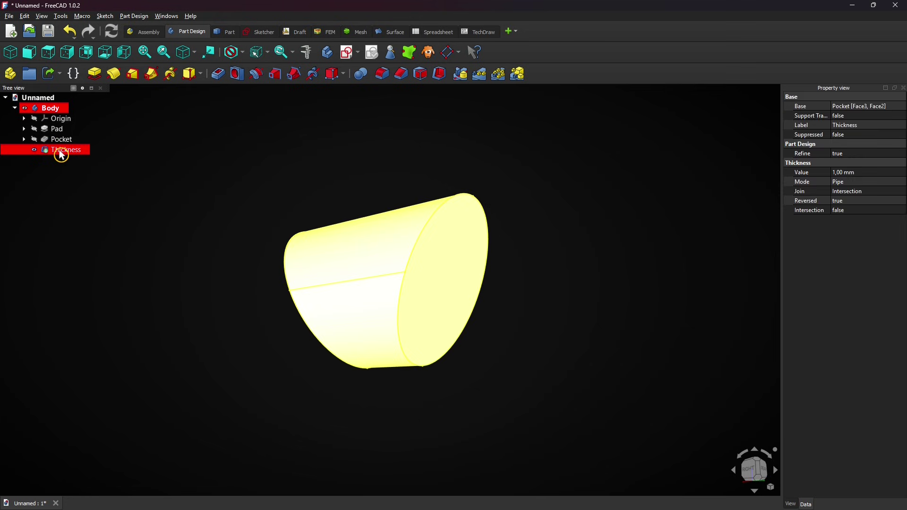
key(Delete)
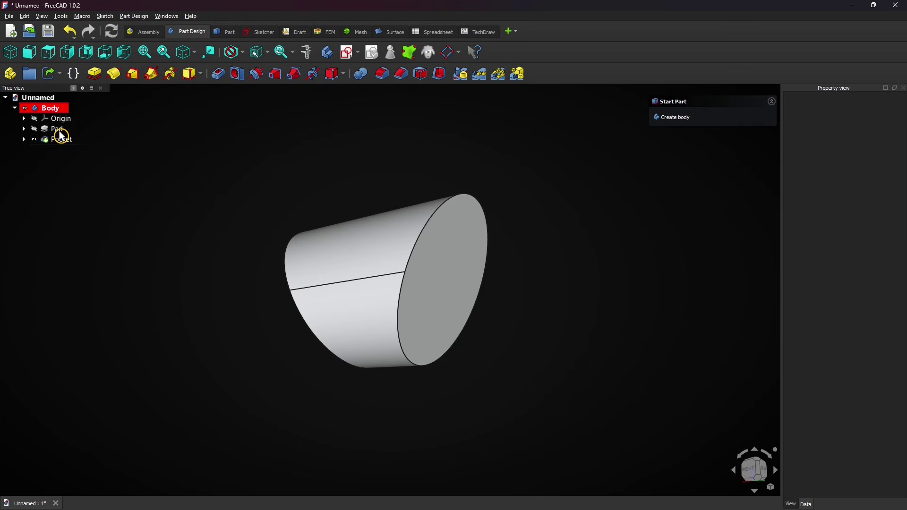
Set the Pad as the body's tip
click(60, 132)
right_click(60, 132)
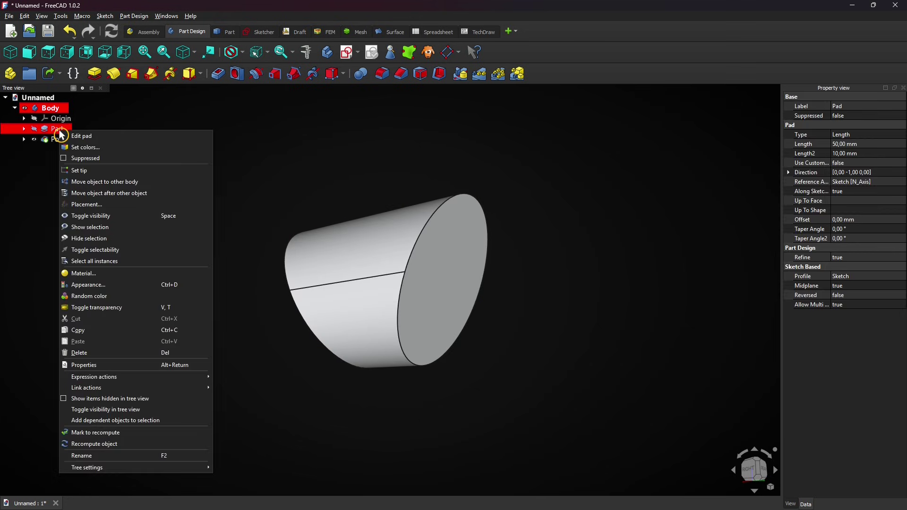
click(108, 171)
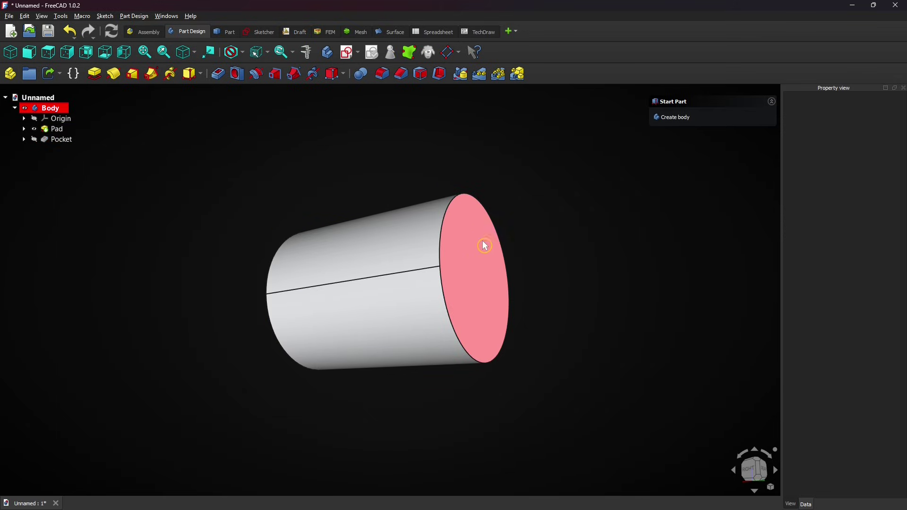
Hollow the uncut cylinder with a 2 mm inward Thickness, opened at both flat end faces
middle_drag(121, 351, 314, 328)
click(314, 328)
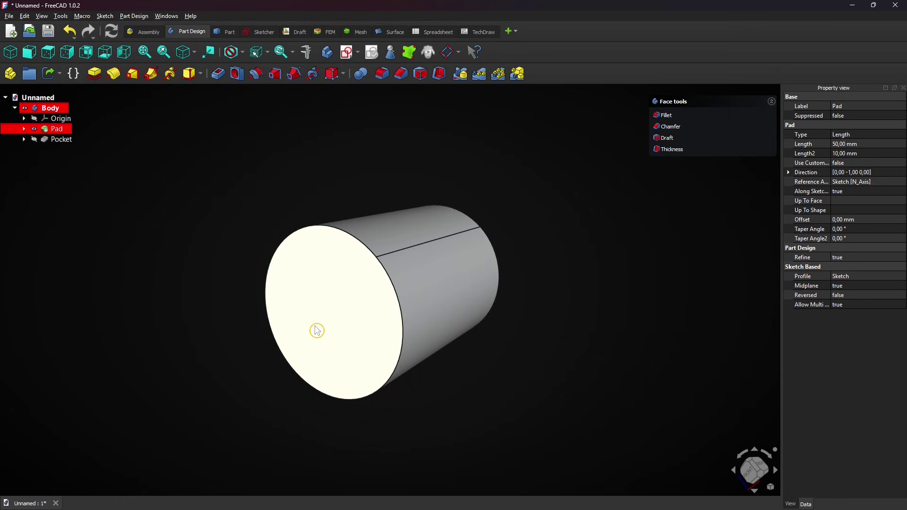
click(670, 156)
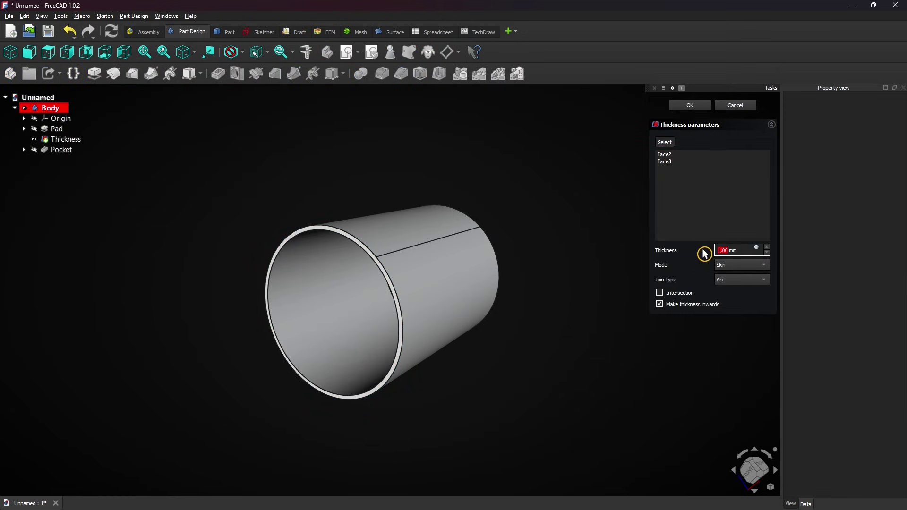
text(2)
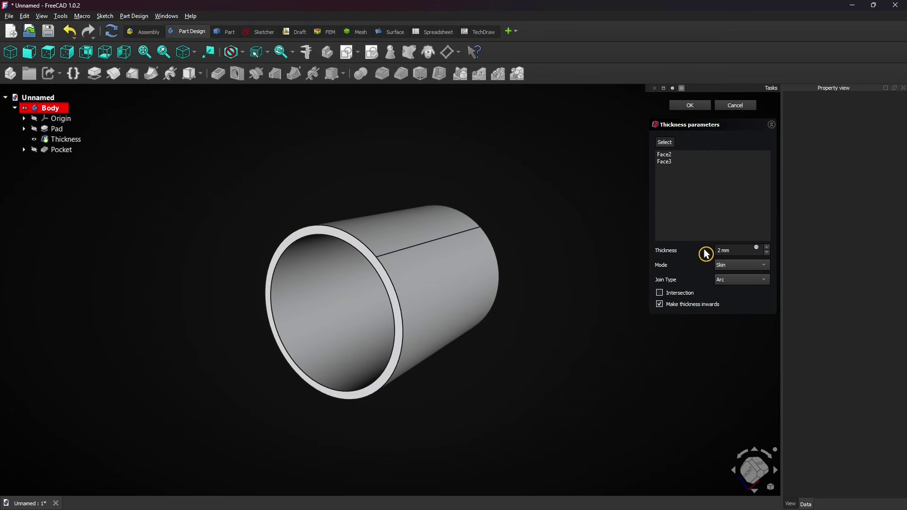
click(690, 106)
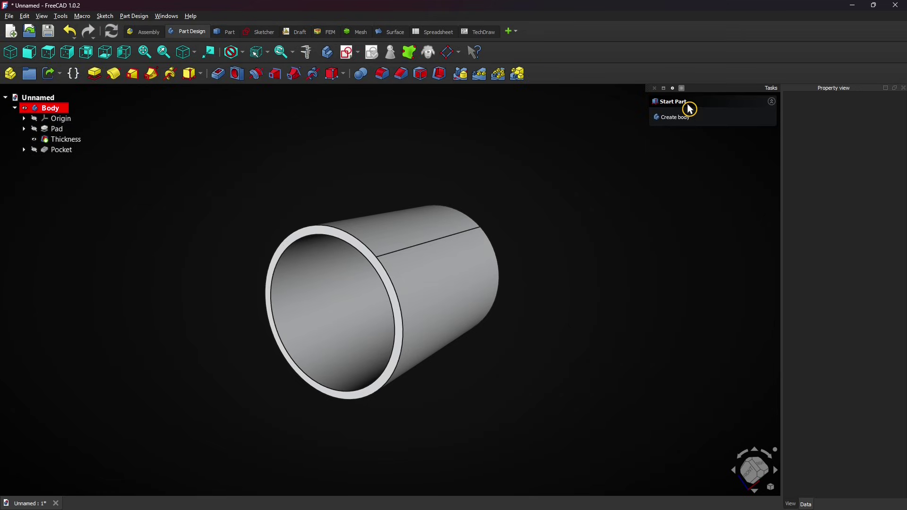
Set the Pocket as the body's tip to apply the angled end cuts to the hollow pipe
click(62, 152)
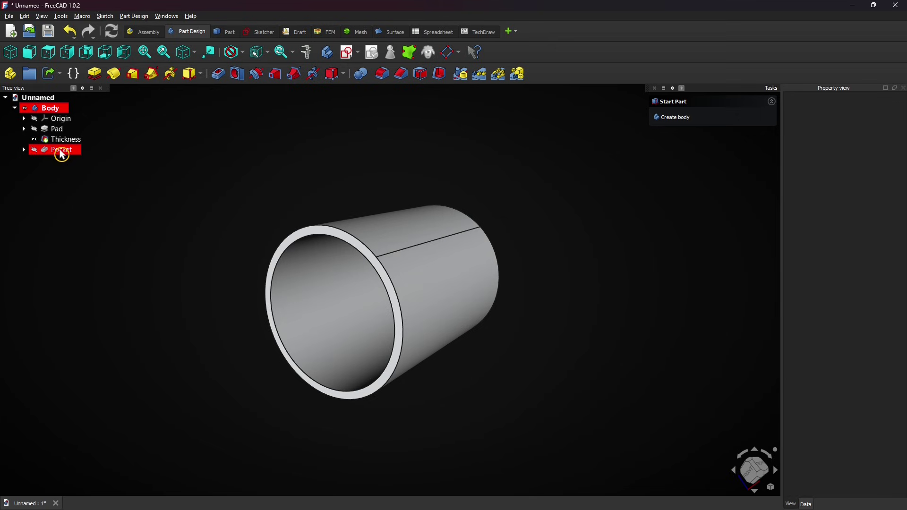
right_click(62, 155)
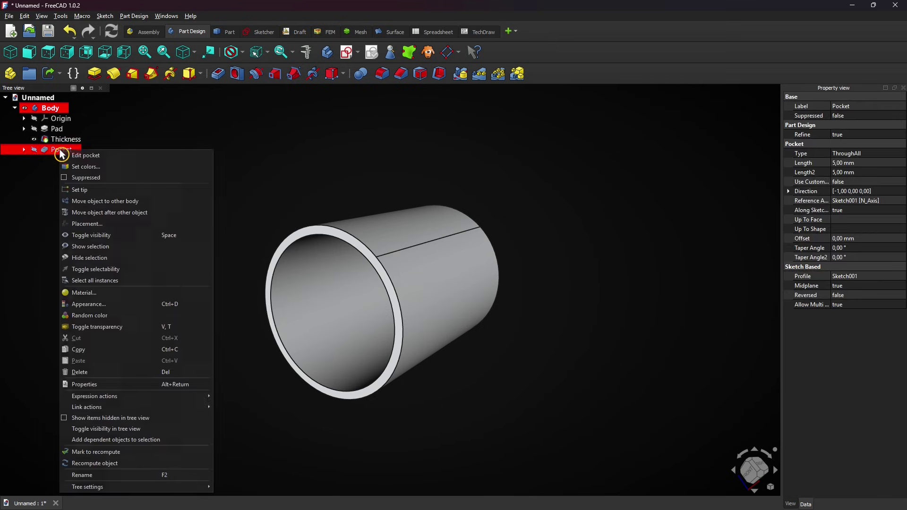
click(79, 195)
click(78, 196)
middle_drag(535, 193, 555, 198)
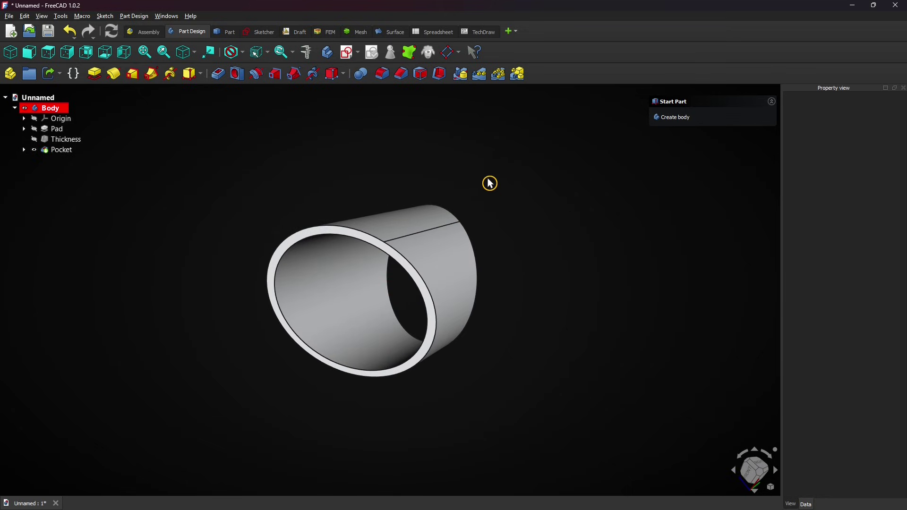